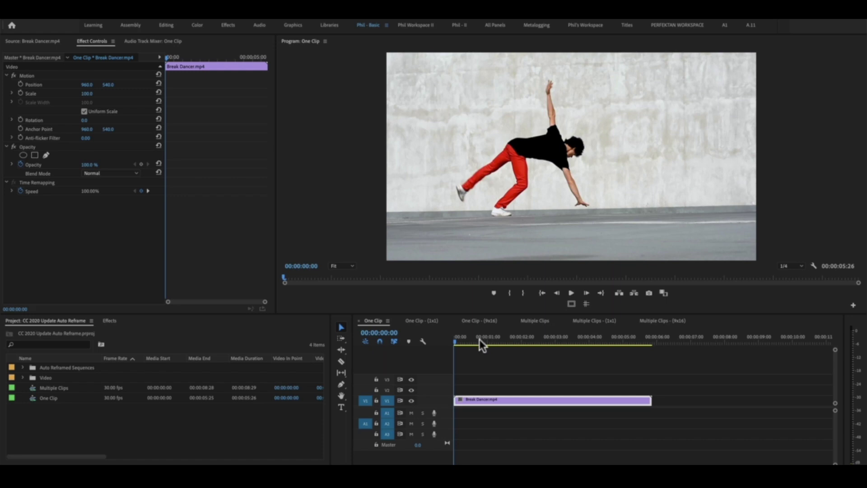
# - Play the original One Clip sequence from its start and the square One Clip - (1x1) version for comparison
pyautogui.moveTo(479, 340); pyautogui.dragTo(402, 338)
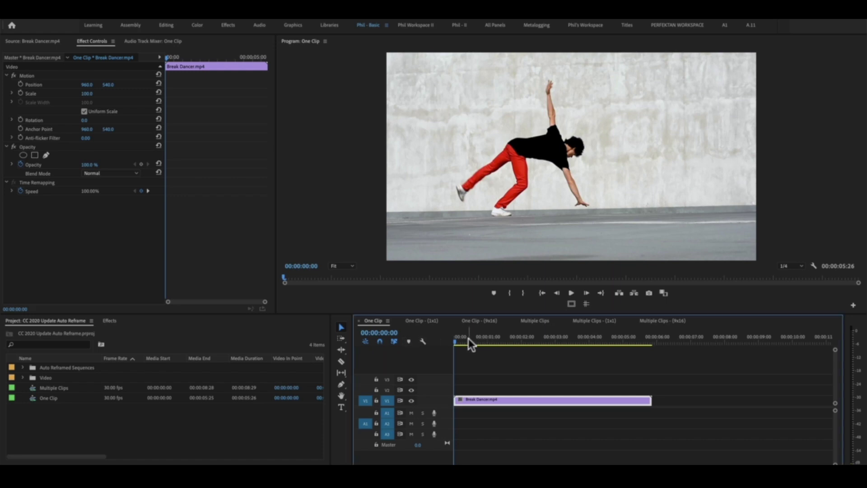
pyautogui.click(516, 381)
pyautogui.press('space')
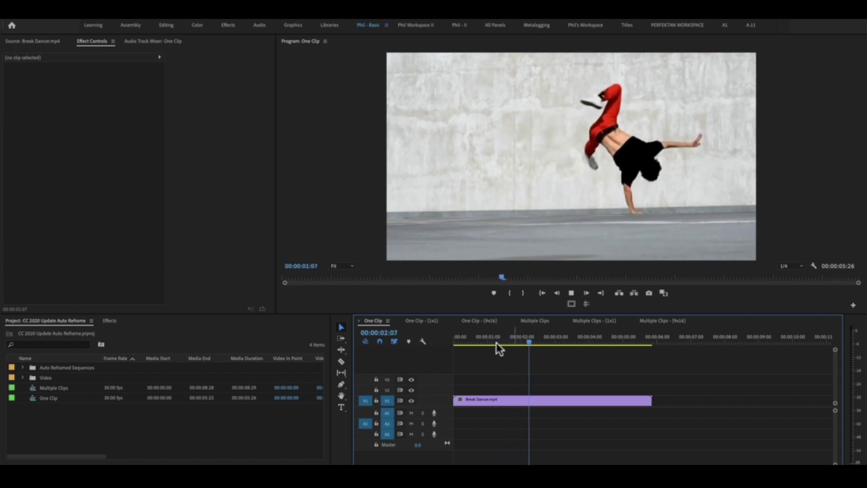
pyautogui.press('space')
pyautogui.click(419, 320)
pyautogui.press('space')
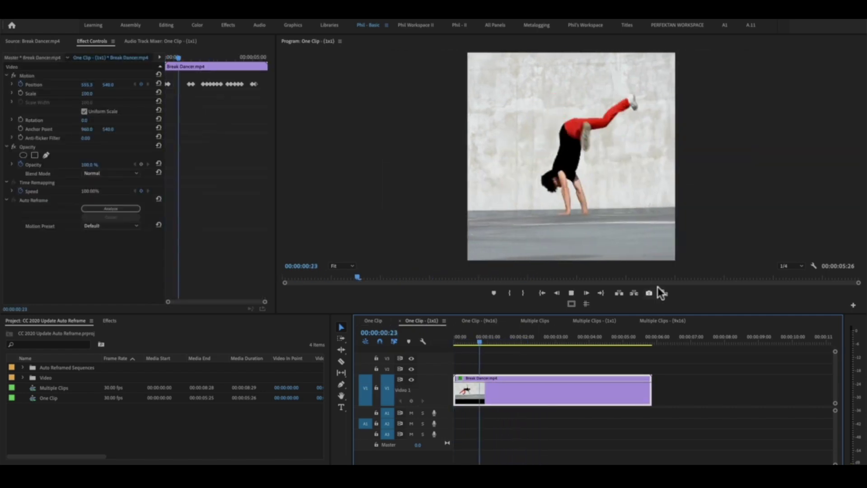
pyautogui.press('space')
# - Play the existing One Clip - (9x16) sequence from its start to check how the dancer is framed
pyautogui.click(470, 320)
pyautogui.press('space')
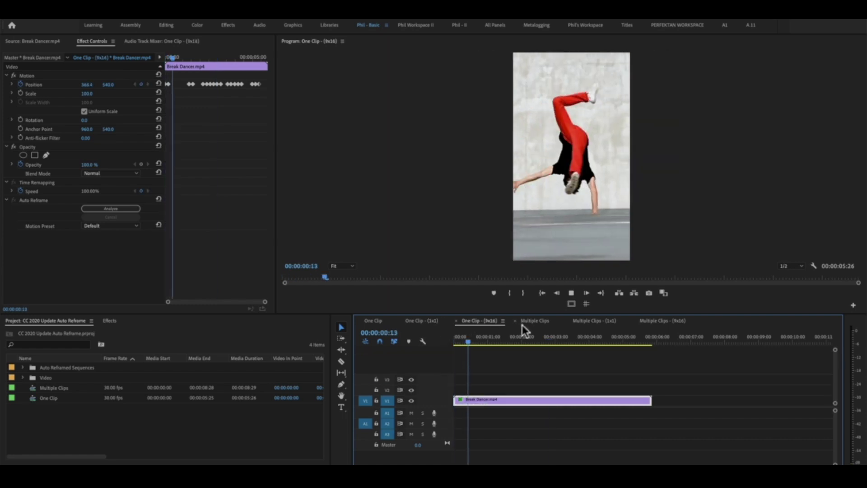
pyautogui.moveTo(512, 339); pyautogui.dragTo(422, 344)
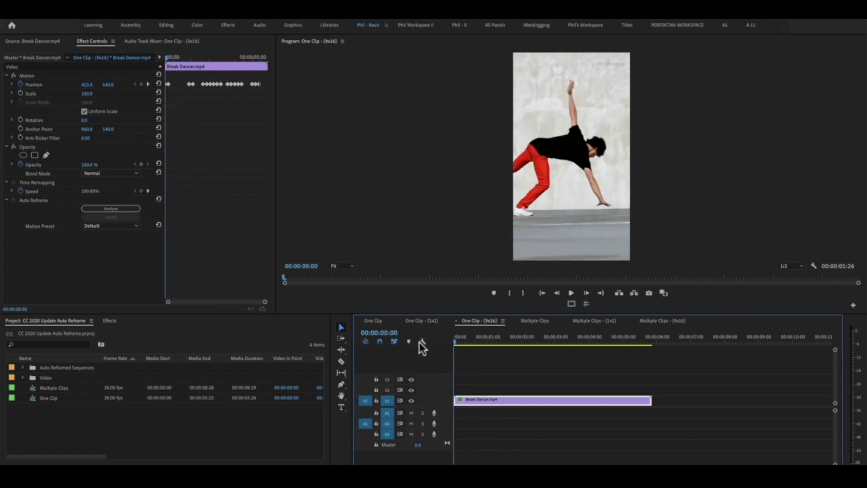
pyautogui.press('space')
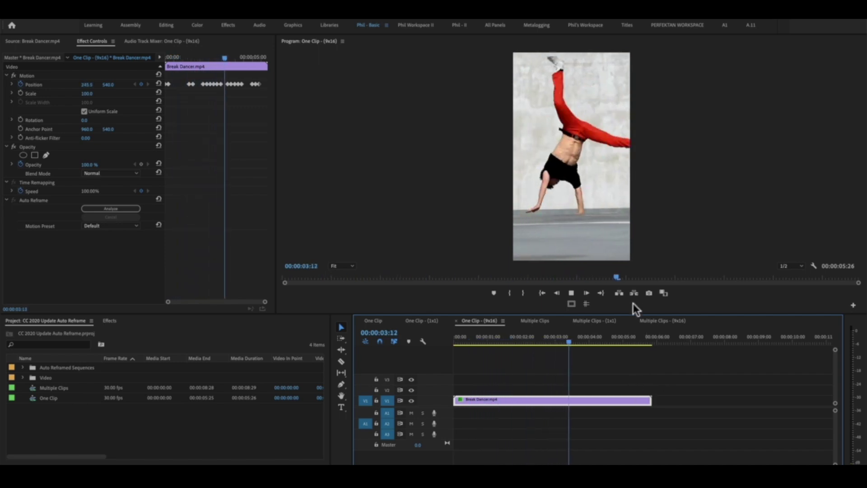
pyautogui.press('space')
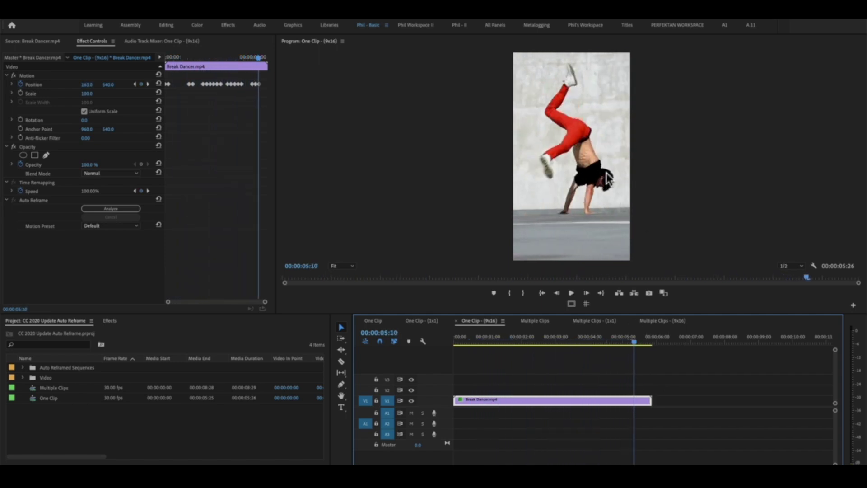
pyautogui.moveTo(480, 337); pyautogui.dragTo(370, 334)
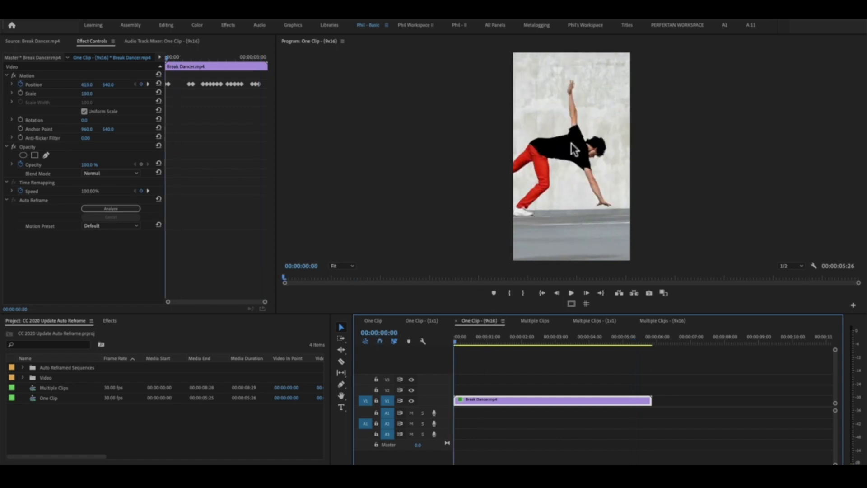
# - Create an auto-reframed duplicate of the One Clip sequence with the Vertical 9:16 aspect ratio and the Faster Motion preset
pyautogui.click(377, 322)
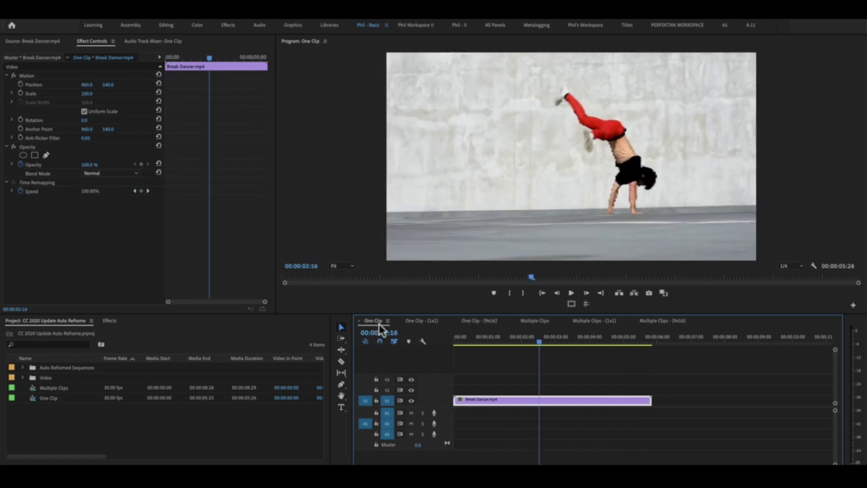
pyautogui.click(67, 407)
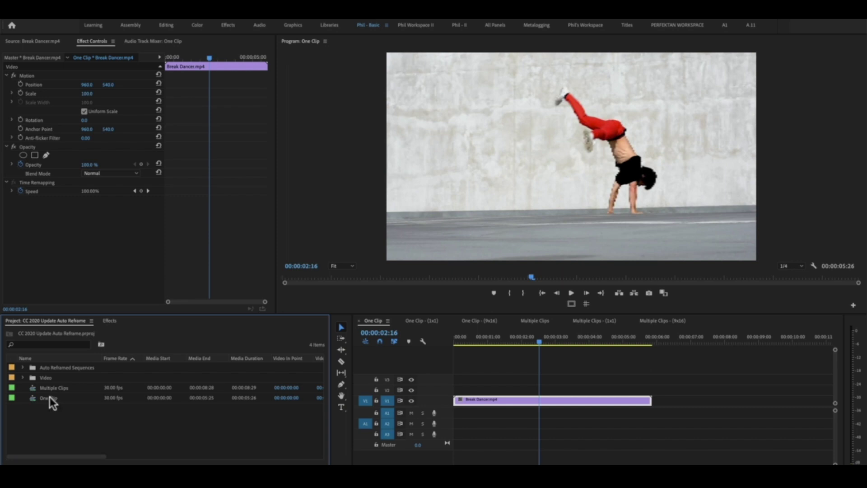
pyautogui.rightClick(50, 397)
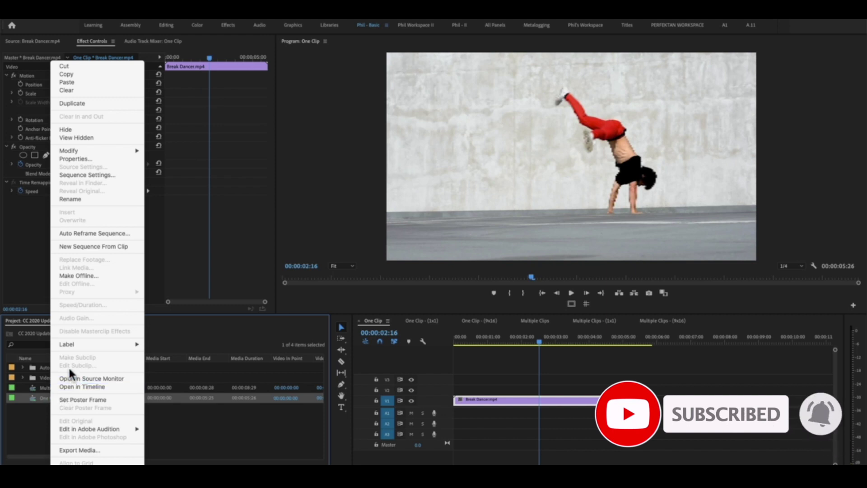
pyautogui.click(96, 233)
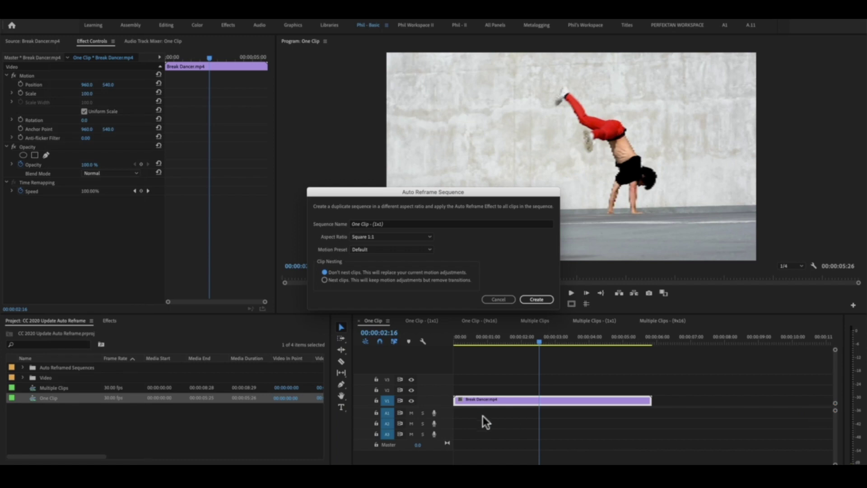
pyautogui.click(362, 236)
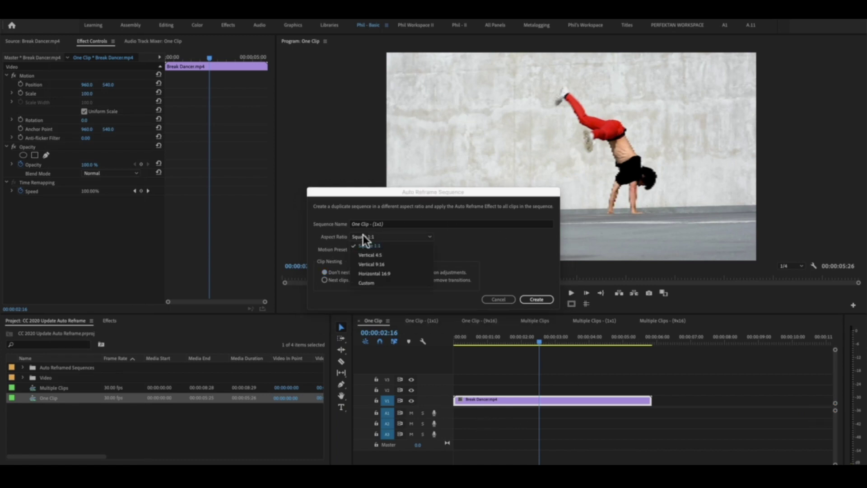
pyautogui.click(386, 264)
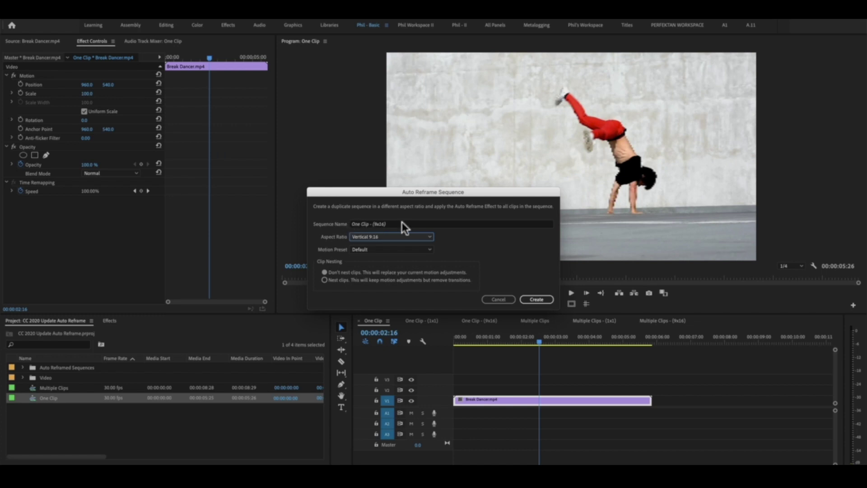
pyautogui.click(371, 249)
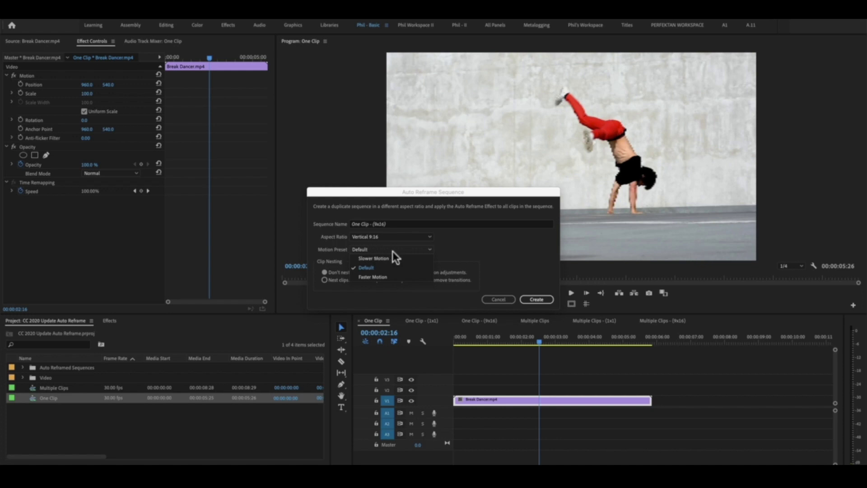
pyautogui.click(372, 275)
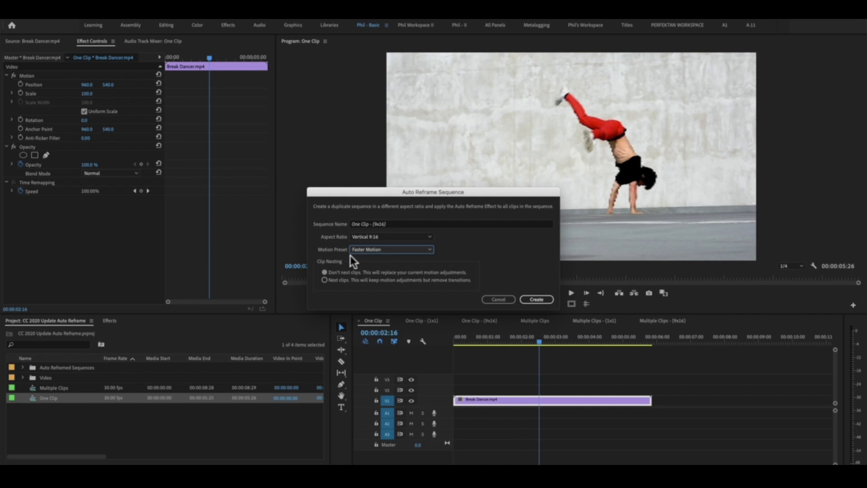
pyautogui.click(535, 300)
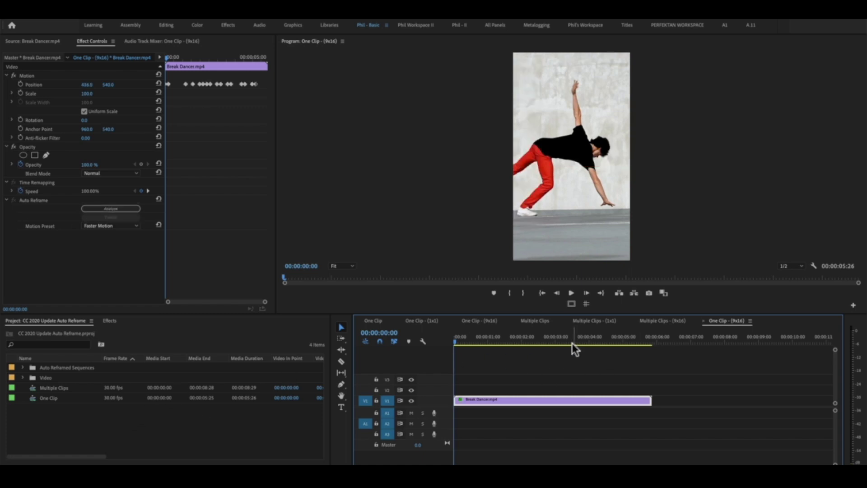
# - Play the newly created vertical One Clip sequence and follow its Position keyframes during playback
pyautogui.press('space')
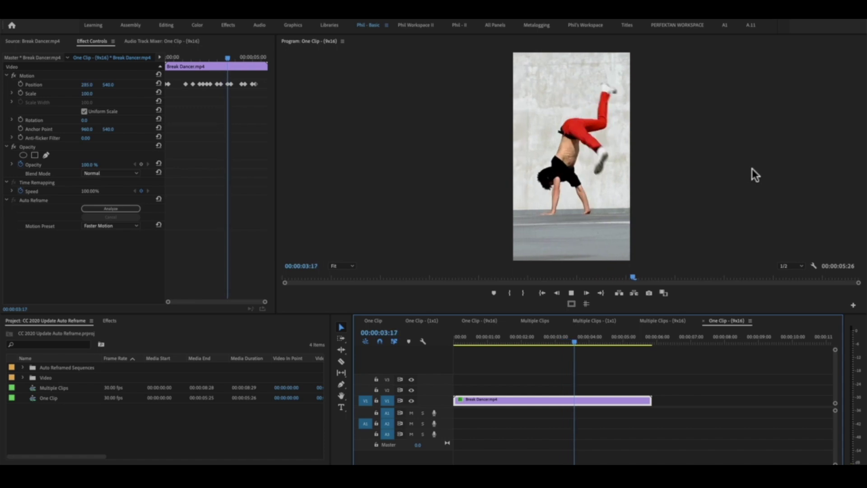
pyautogui.press('space')
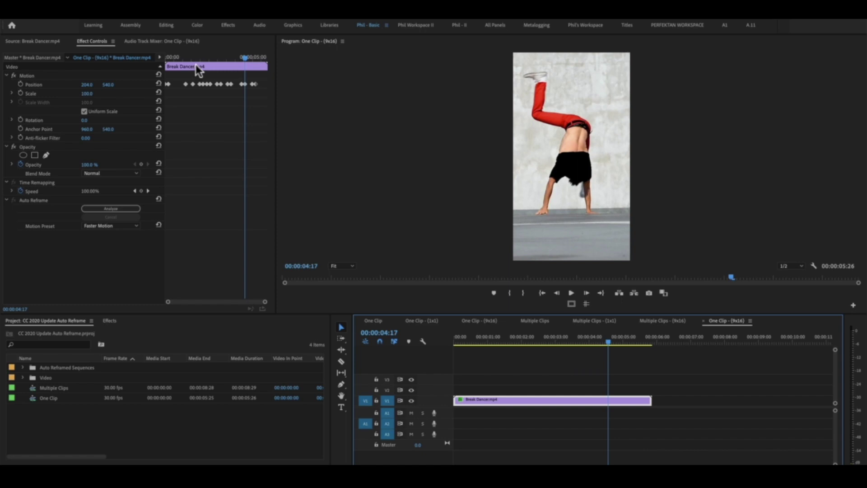
pyautogui.click(164, 60)
pyautogui.press('space')
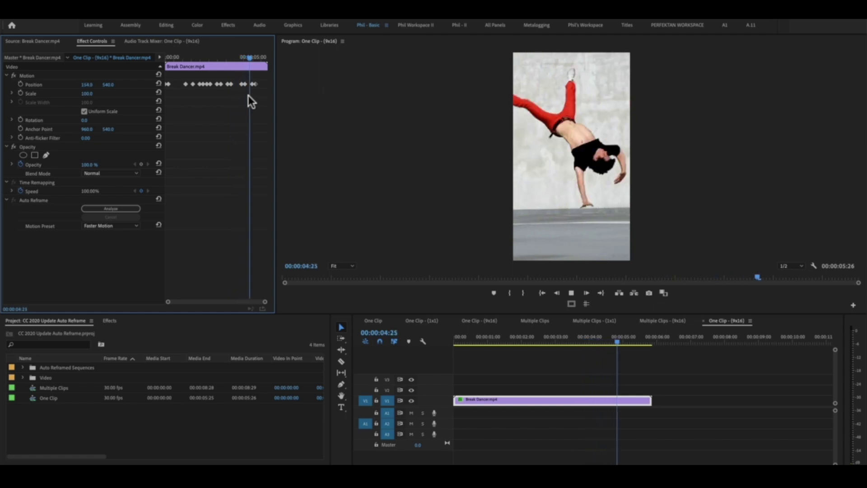
pyautogui.press('space')
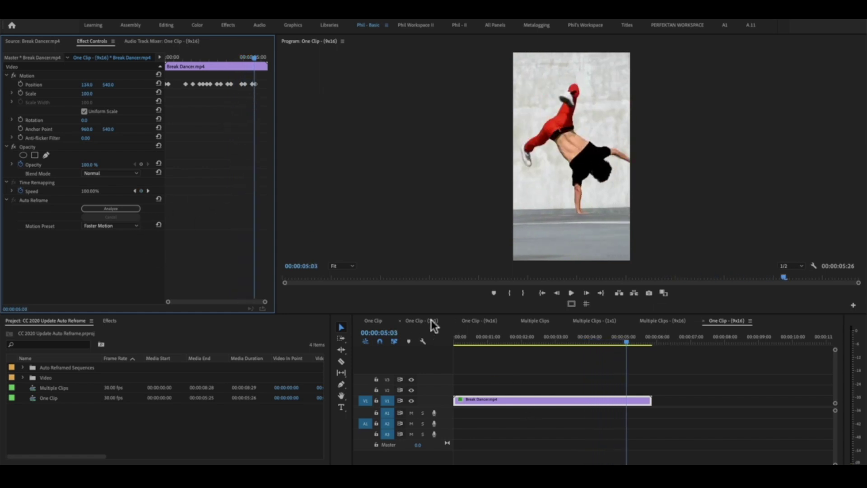
# - Play the Multiple Clips sequence from its start to review the original clips and animated titles
pyautogui.click(530, 321)
pyautogui.press('Home')
pyautogui.press('space')
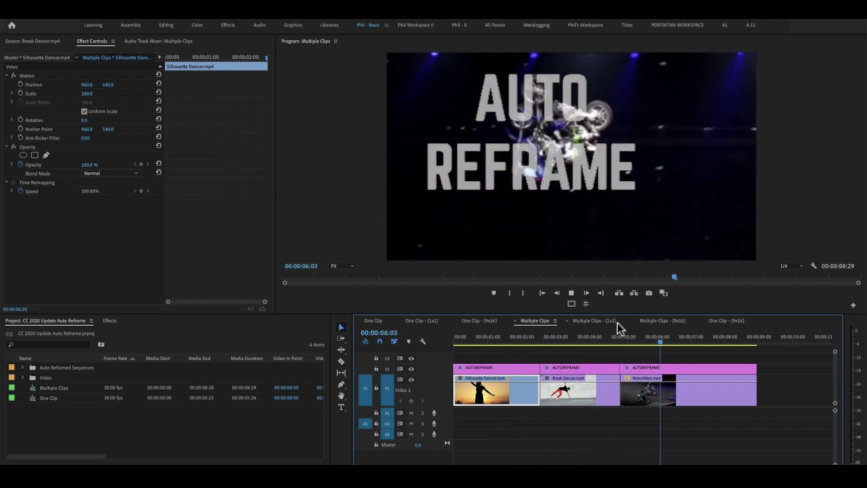
pyautogui.press('space')
pyautogui.click(521, 340)
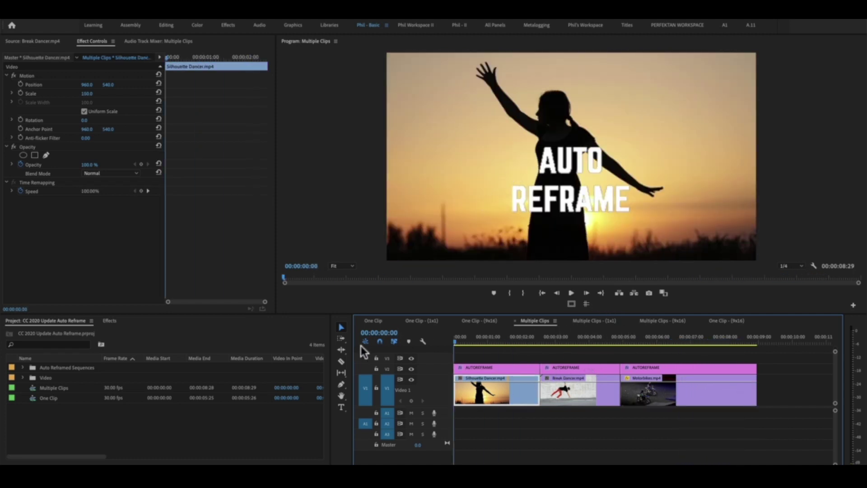
# - Play the start of the Multiple Clips - (1x1) sequence to check the square framing of the silhouette dancer
pyautogui.click(593, 321)
pyautogui.moveTo(478, 341); pyautogui.dragTo(414, 333)
pyautogui.press('space')
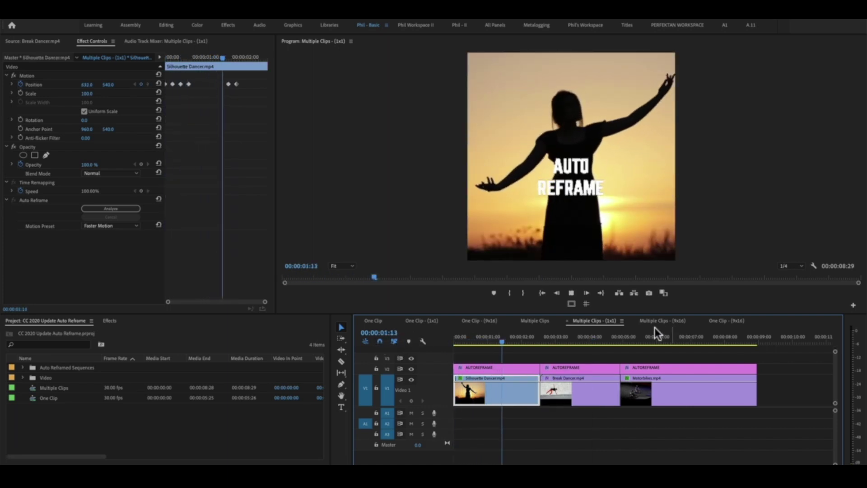
pyautogui.press('space')
pyautogui.click(499, 334)
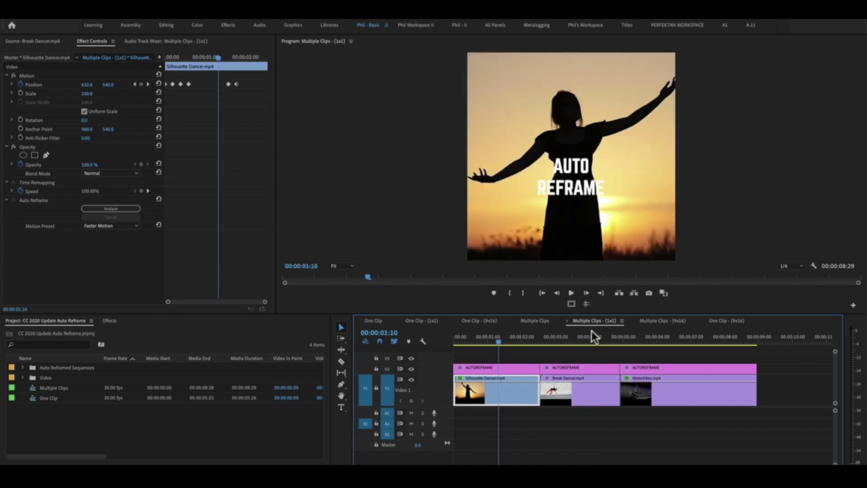
# - Play the Motorbikes clip in the Multiple Clips - (1x1) sequence twice to check how the riders are tracked
pyautogui.click(648, 338)
pyautogui.press('space')
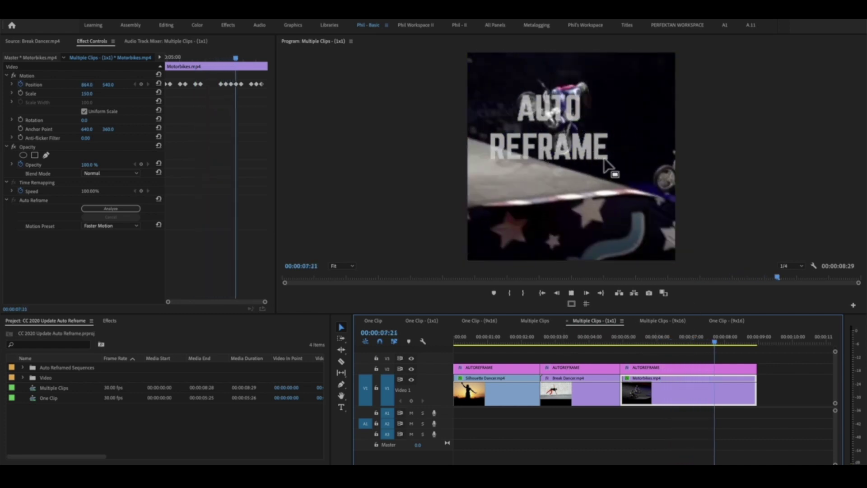
pyautogui.click(639, 340)
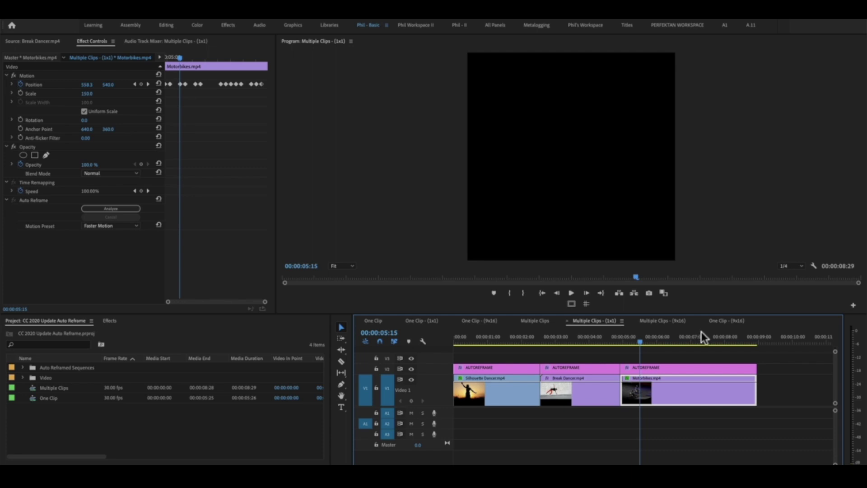
pyautogui.press('space')
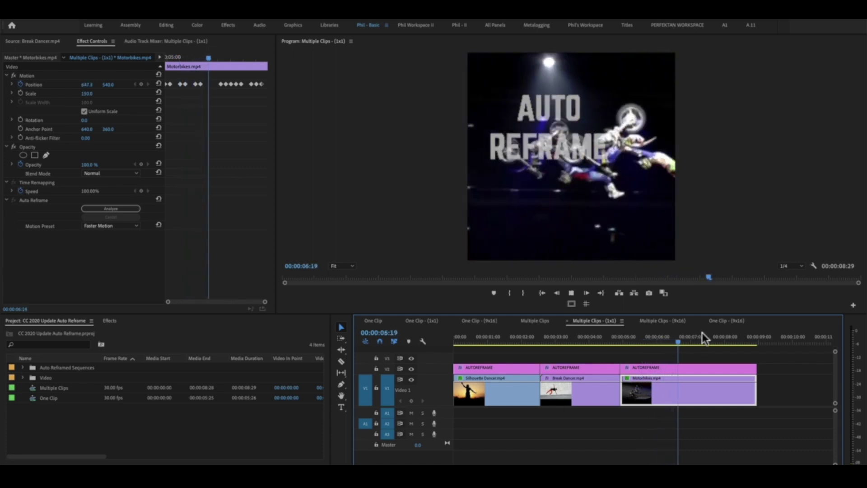
pyautogui.press('space')
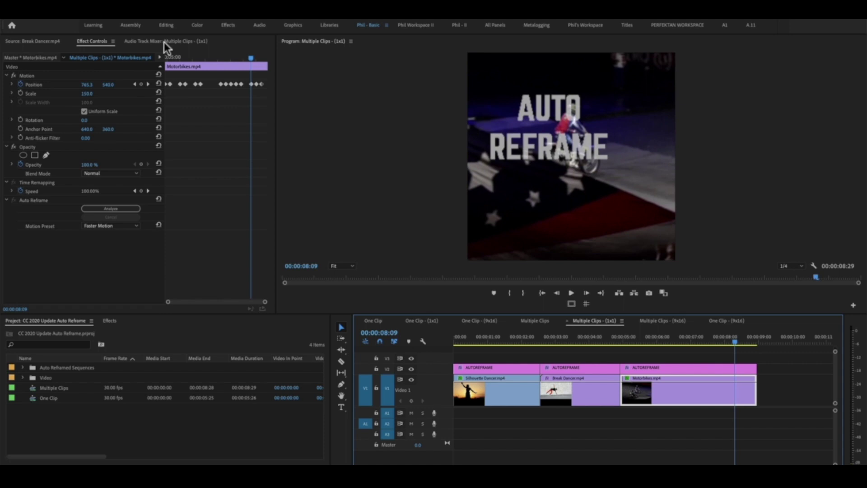
# - Try deleting the first three Position keyframes of the Motorbikes clip's middle group, preview the motion, and undo the deletion
pyautogui.click(219, 59)
pyautogui.moveTo(214, 83); pyautogui.dragTo(233, 96)
pyautogui.press('Delete')
pyautogui.press('space')
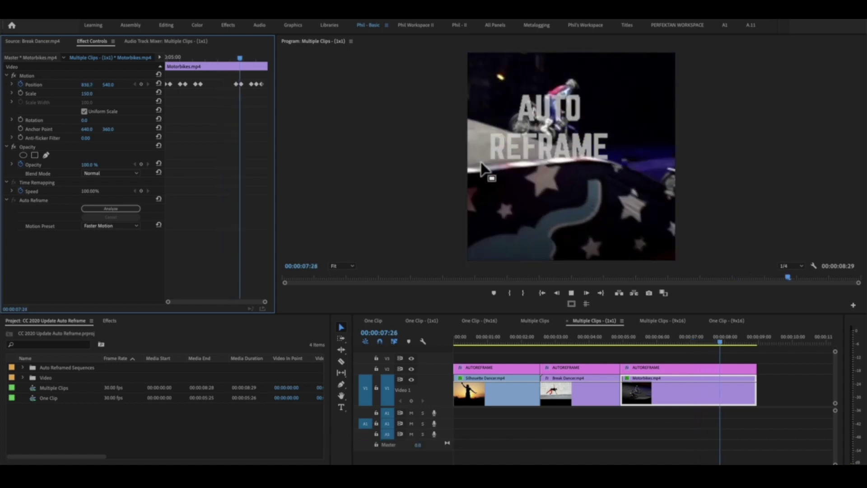
pyautogui.press('space')
pyautogui.press('super+z')
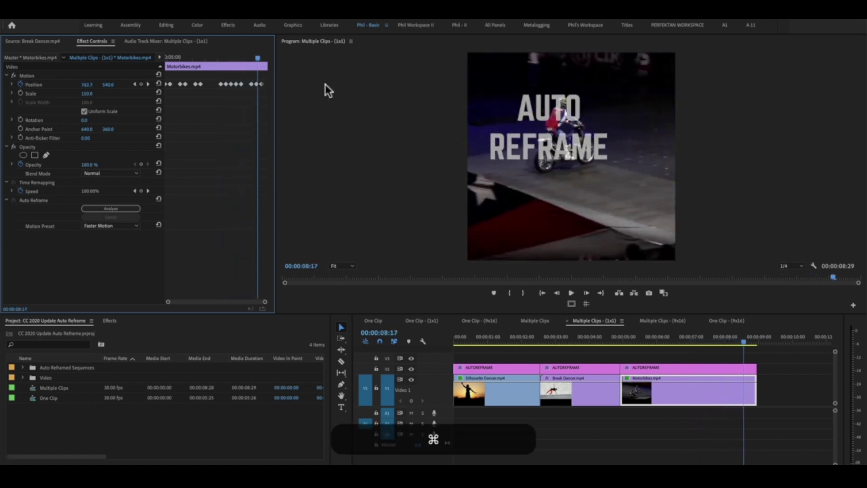
# - Try changing the Motorbikes clip's horizontal Position at its 00:00:07:22 keyframe, and undo the change
pyautogui.click(135, 84)
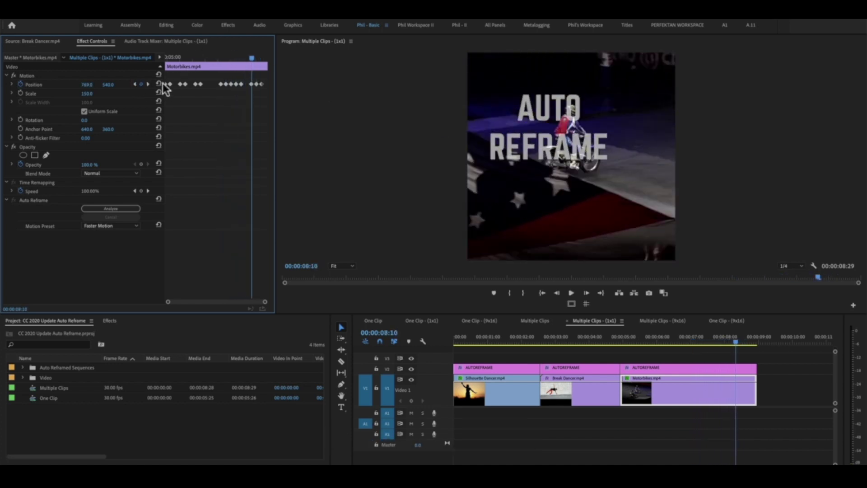
pyautogui.click(134, 84)
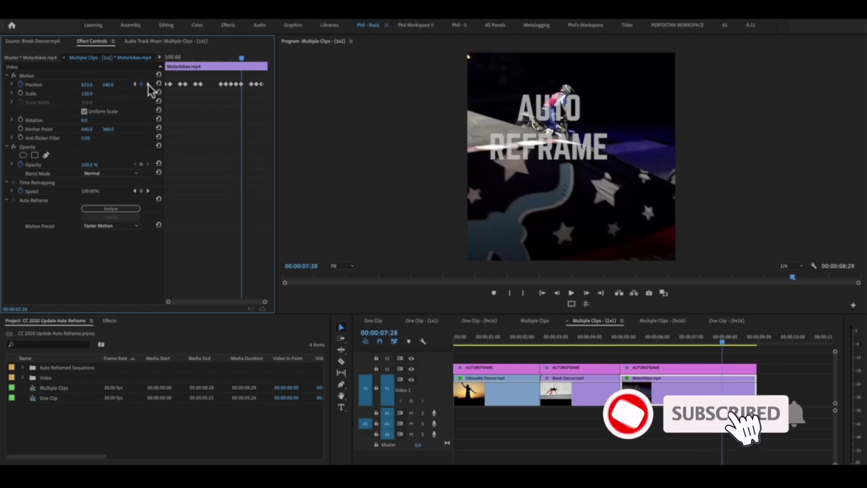
pyautogui.click(135, 84)
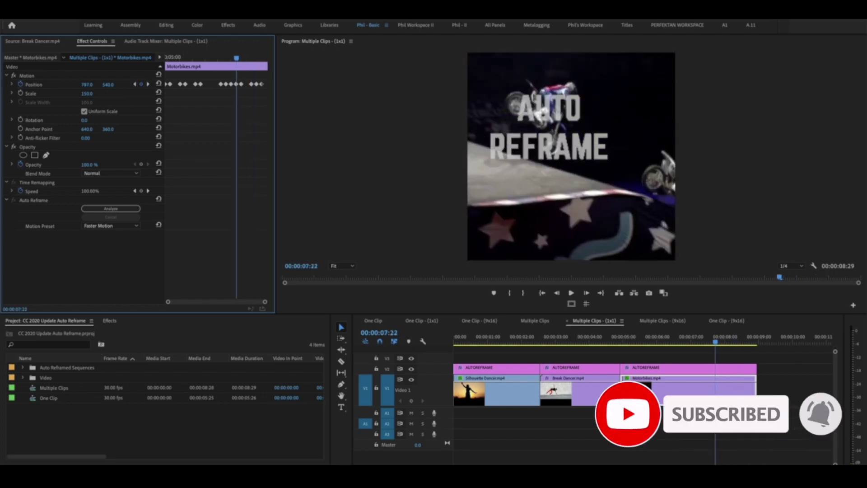
pyautogui.moveTo(86, 84); pyautogui.dragTo(90, 207)
pyautogui.press('super+z')
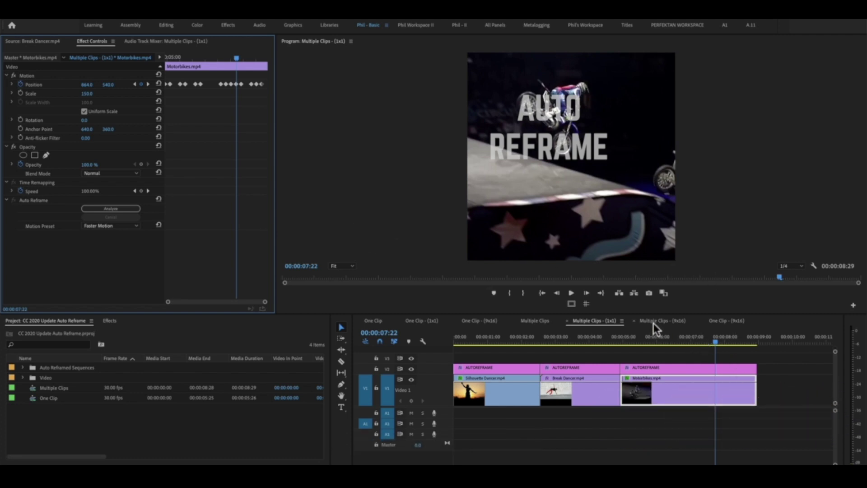
# - Check the Break Dancer clip's square framing and keyframes from 00:00:03:14 to 00:00:04:00, and return to the sequence start
pyautogui.click(571, 339)
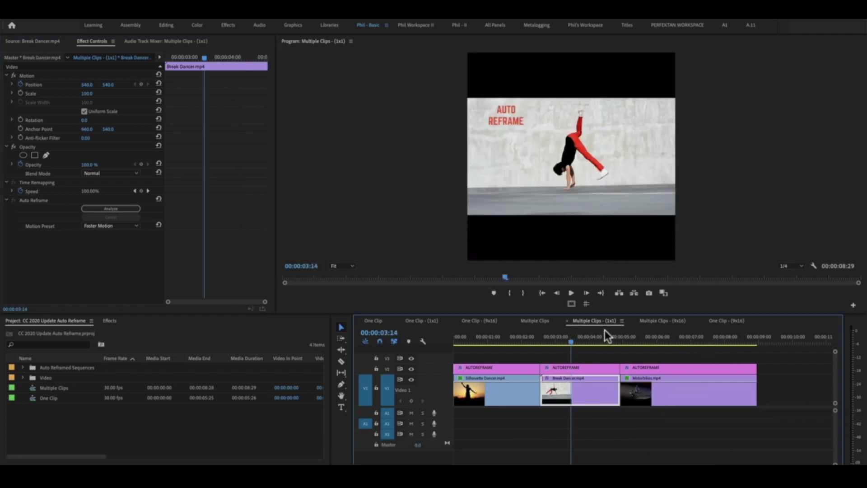
pyautogui.click(600, 392)
pyautogui.moveTo(560, 340); pyautogui.dragTo(589, 352)
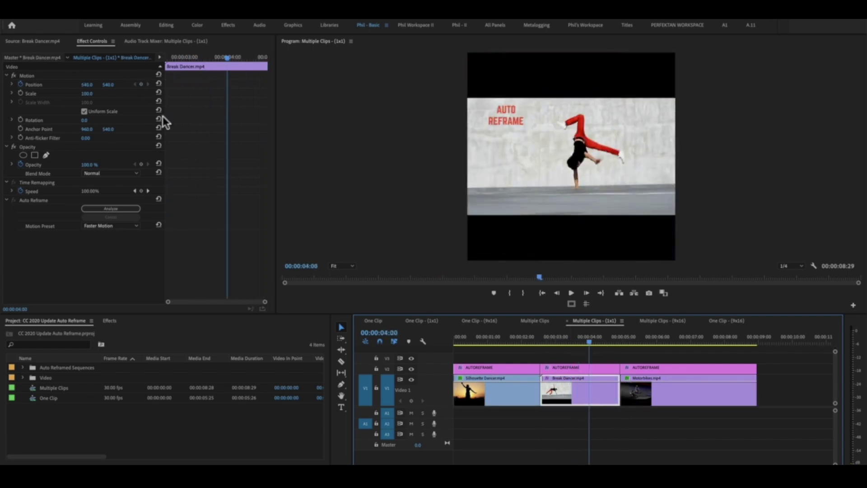
pyautogui.moveTo(519, 332); pyautogui.dragTo(416, 325)
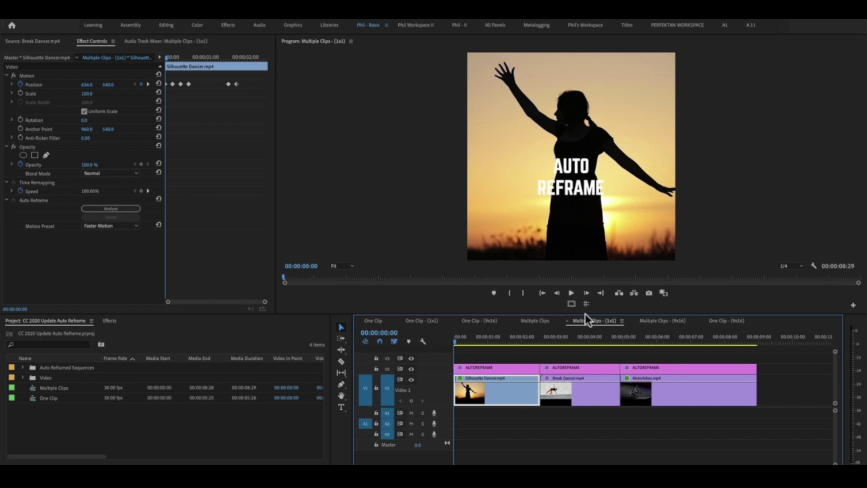
pyautogui.click(394, 342)
# - Duplicate the original Multiple Clips sequence in the project and rename the copy Multiple Clips 916
pyautogui.doubleClick(53, 385)
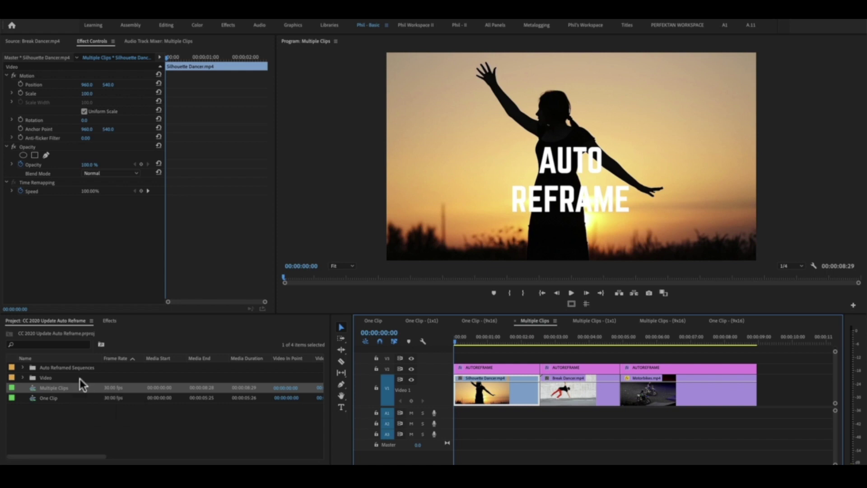
pyautogui.moveTo(499, 340); pyautogui.dragTo(616, 344)
pyautogui.rightClick(31, 389)
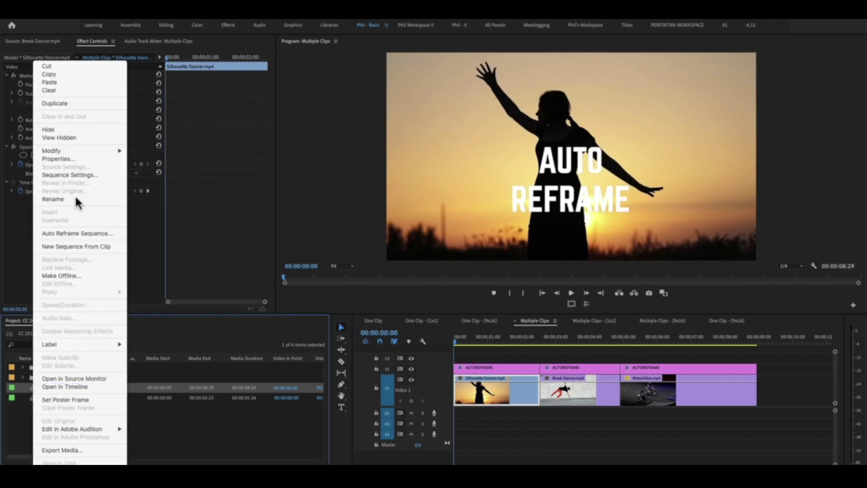
pyautogui.click(63, 103)
pyautogui.press('Return')
pyautogui.press('BackSpace')
pyautogui.press('BackSpace')
pyautogui.press('BackSpace')
pyautogui.press('BackSpace')
pyautogui.press('BackSpace')
pyautogui.press('BackSpace')
pyautogui.press('BackSpace')
pyautogui.press('Return')
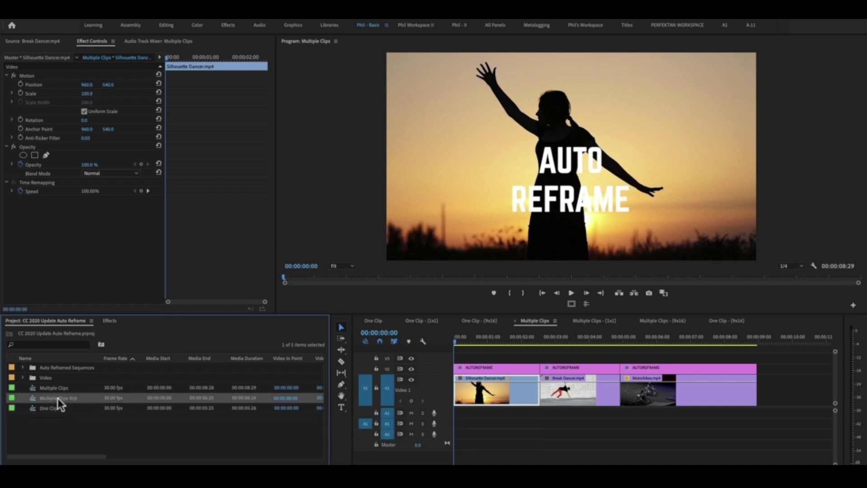
# - Set the Multiple Clips 916 sequence's frame size to 1080 horizontal by 1920 vertical, accepting the deletion of its previews
pyautogui.doubleClick(31, 396)
pyautogui.click(149, 20)
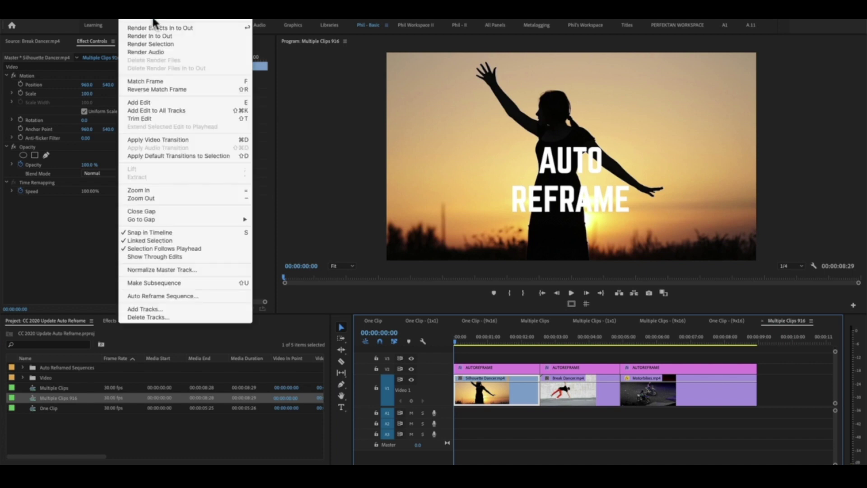
pyautogui.click(154, 22)
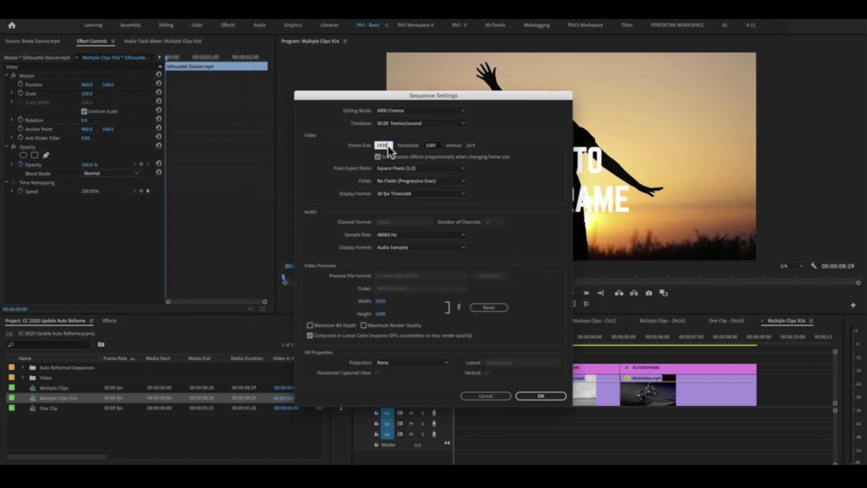
pyautogui.write('1080')
pyautogui.press('Tab')
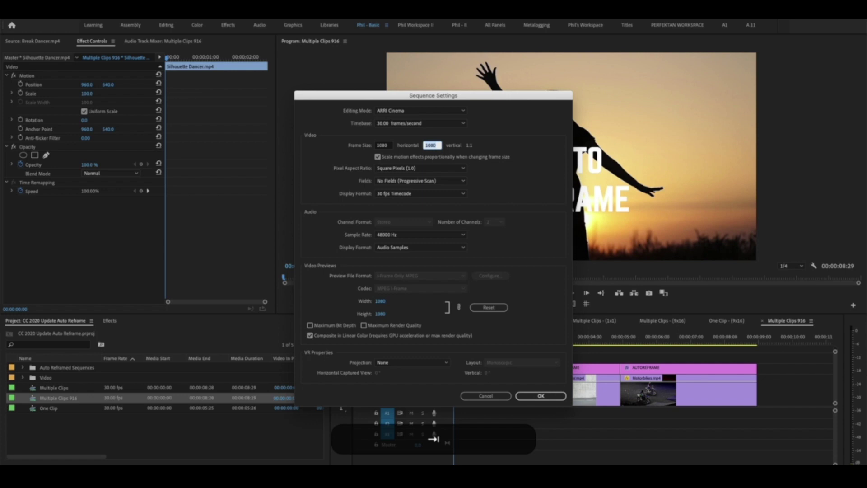
pyautogui.write('1920')
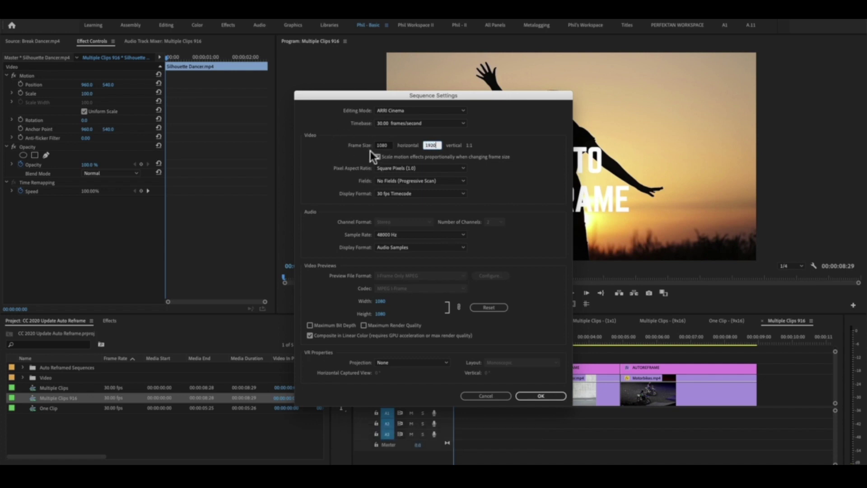
pyautogui.click(550, 395)
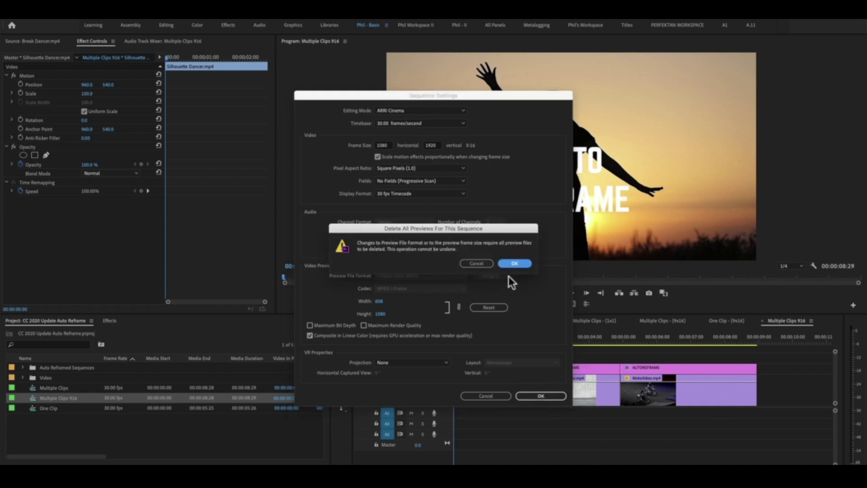
pyautogui.click(514, 263)
pyautogui.moveTo(491, 344); pyautogui.dragTo(440, 412)
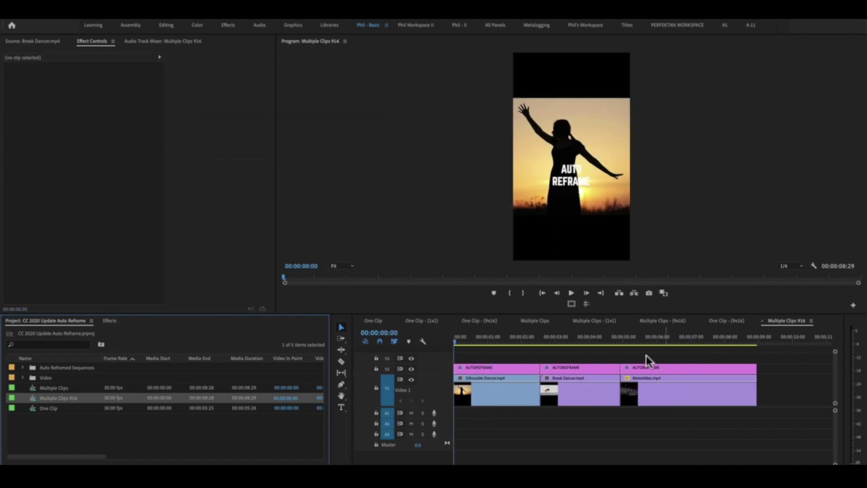
# - Apply the Auto Reframe effect to the Silhouette Dancer clip in Multiple Clips 916 and play the reframed result
pyautogui.click(108, 320)
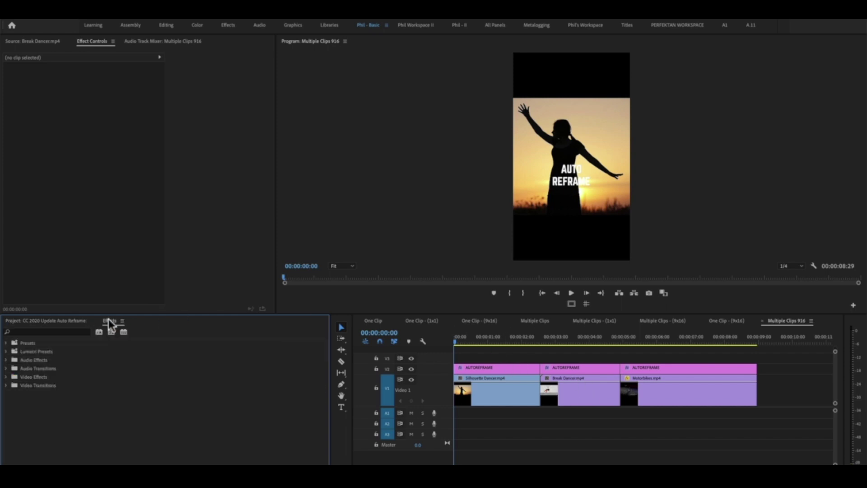
pyautogui.click(7, 376)
pyautogui.scroll(-4, 86, 375)
pyautogui.click(10, 436)
pyautogui.scroll(-2, 127, 438)
pyautogui.click(39, 409)
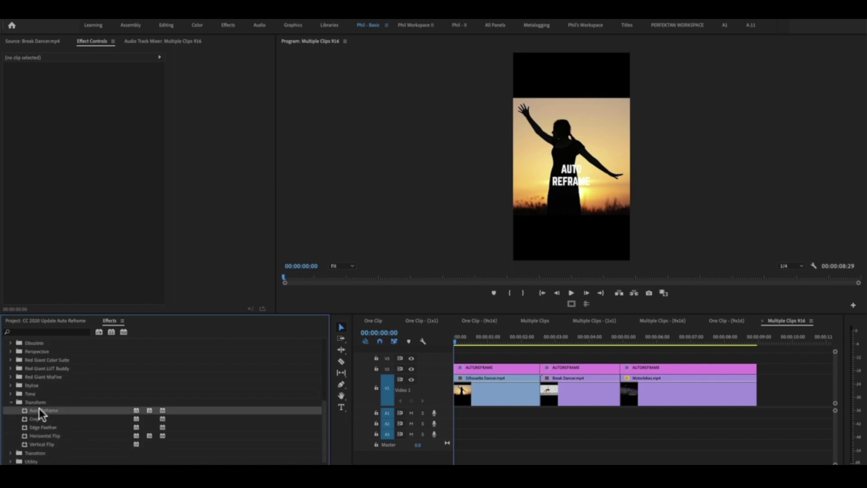
pyautogui.moveTo(44, 409); pyautogui.dragTo(389, 448)
pyautogui.click(509, 398)
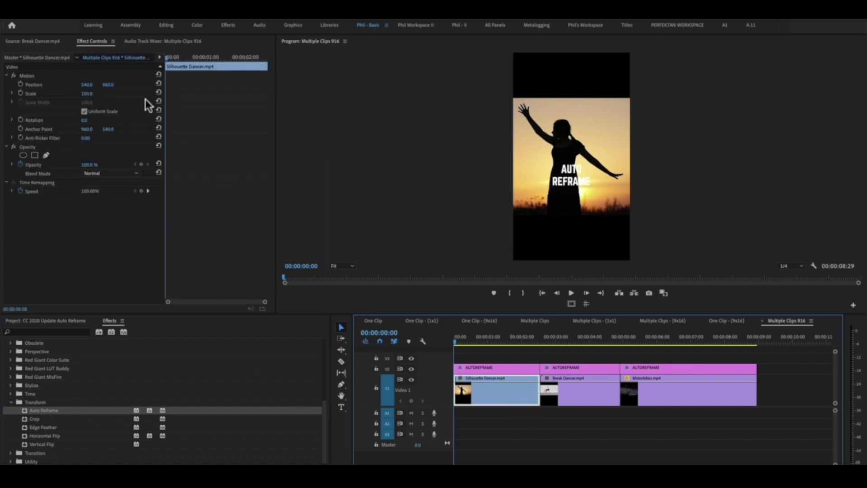
pyautogui.moveTo(45, 409); pyautogui.dragTo(92, 234)
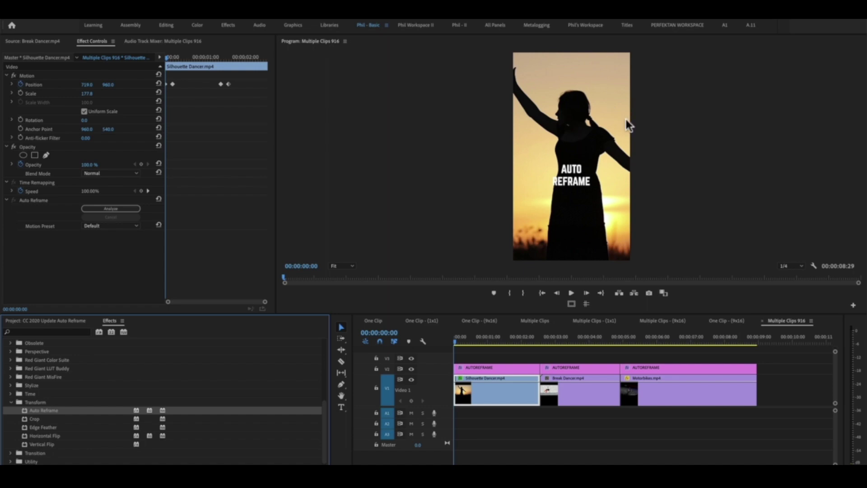
pyautogui.press('space')
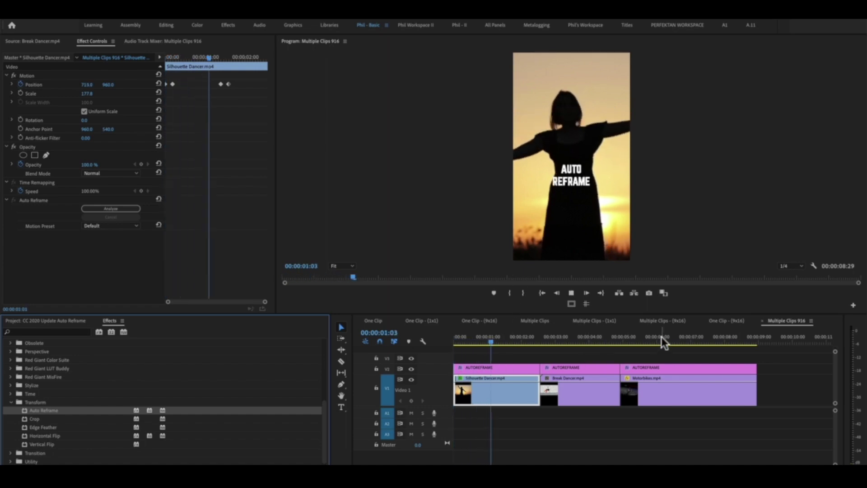
# - Apply the Auto Reframe effect to the Motorbikes clip and play it from 00:00:05:21 to check the tracking
pyautogui.click(647, 336)
pyautogui.moveTo(47, 409); pyautogui.dragTo(85, 256)
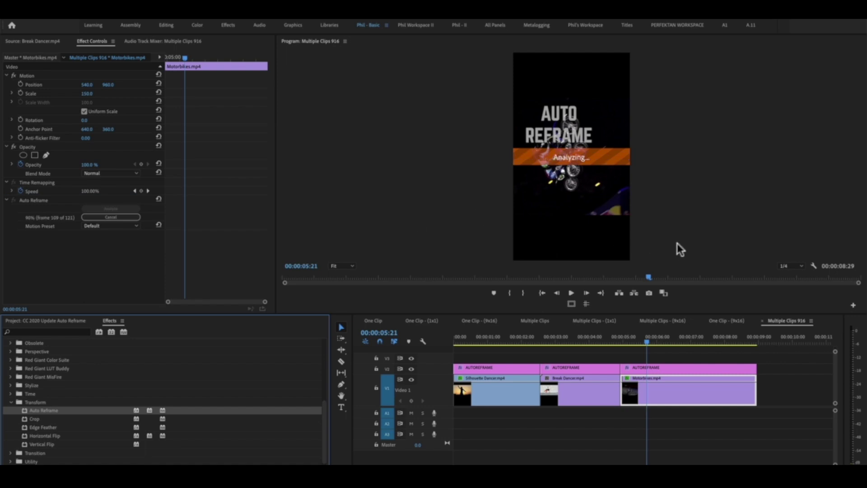
pyautogui.press('space')
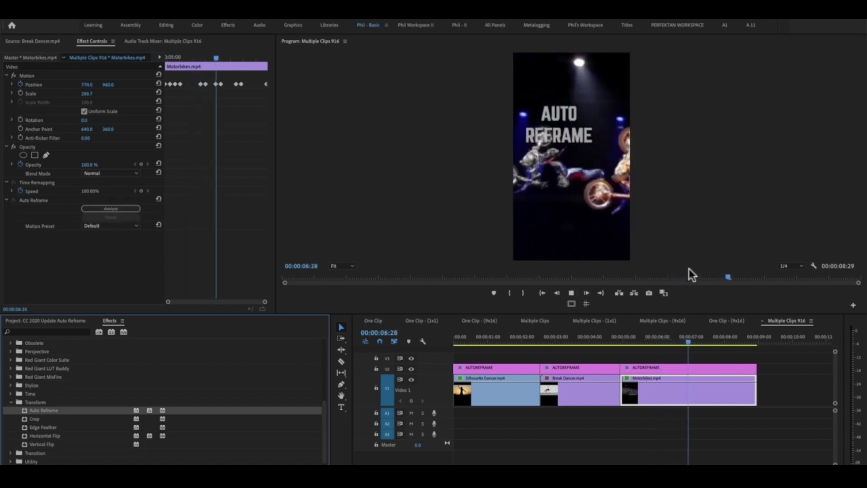
pyautogui.press('space')
# - Apply the Auto Reframe effect to the title graphic above the Motorbikes clip and to the Break Dancer clip
pyautogui.click(679, 367)
pyautogui.moveTo(18, 407); pyautogui.dragTo(84, 287)
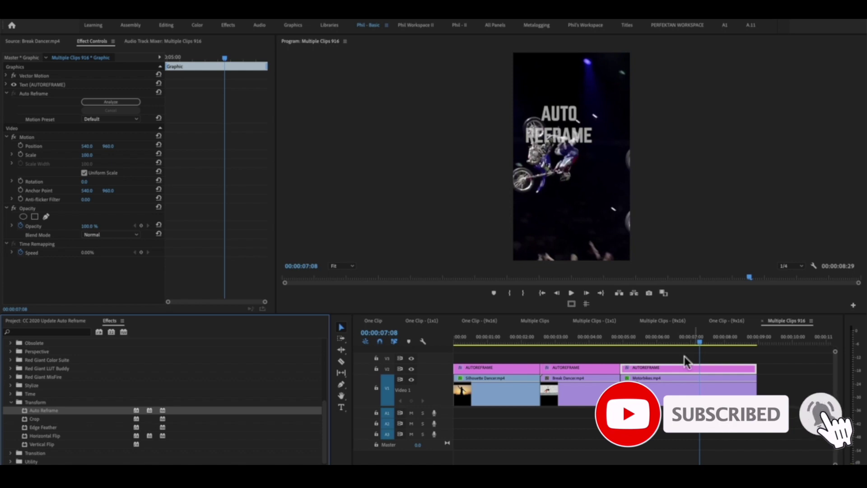
pyautogui.click(592, 338)
pyautogui.moveTo(52, 408); pyautogui.dragTo(75, 281)
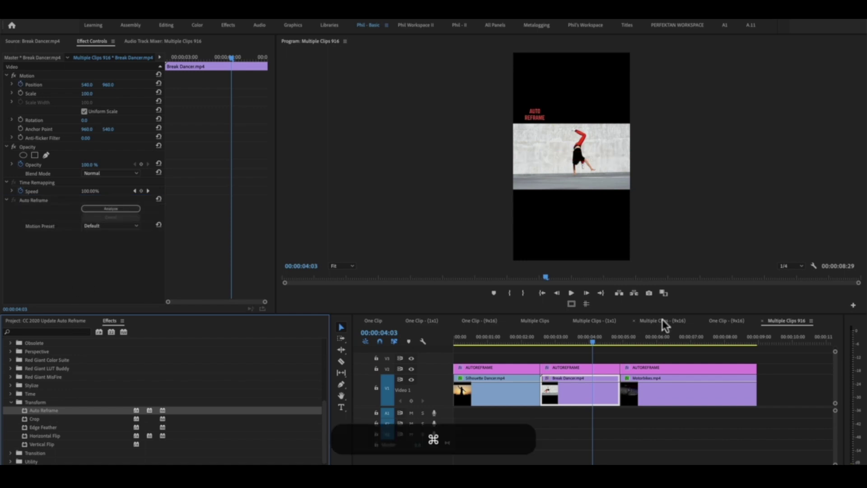
# - Move the playhead to 00:00:01:02 on the Silhouette Dancer clip and return from the effects list to the project's contents
pyautogui.click(490, 336)
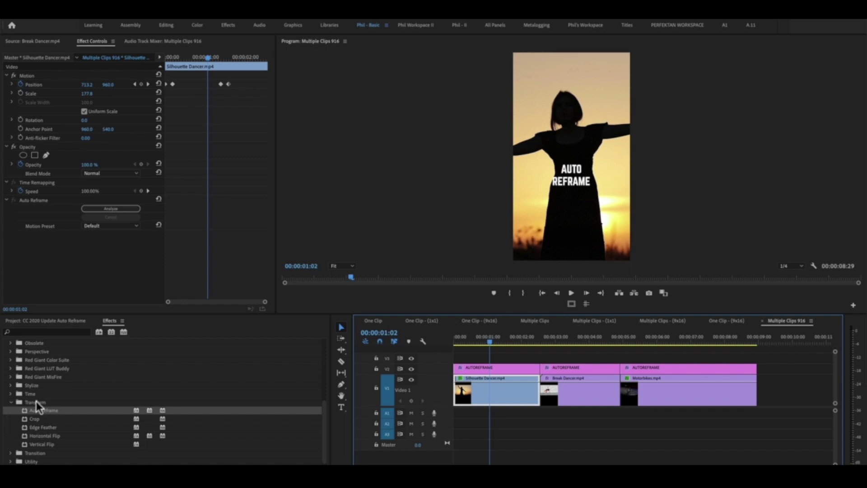
pyautogui.click(10, 402)
pyautogui.click(58, 320)
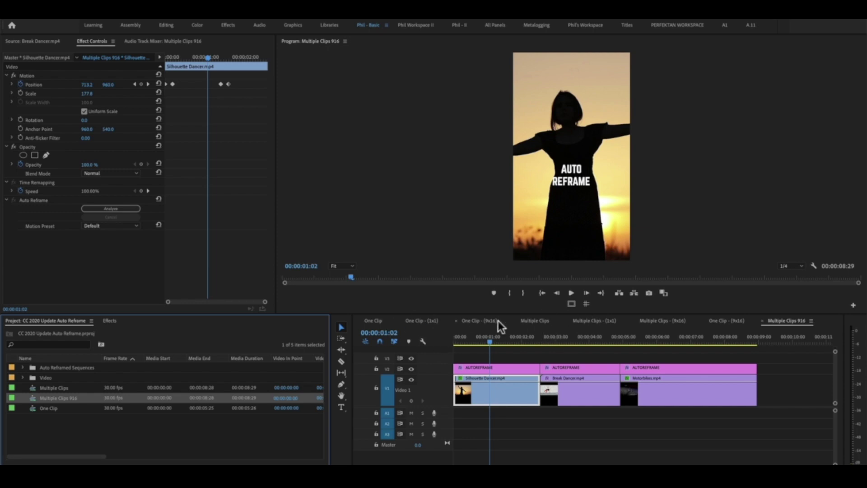
# - Compare the original One Clip sequence with its One Clip - (1x1) and One Clip - (9x16) versions
pyautogui.click(373, 321)
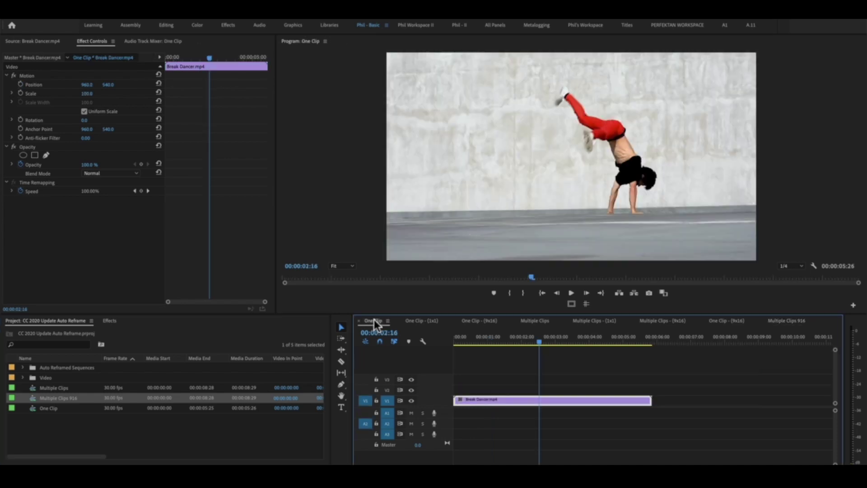
pyautogui.click(425, 321)
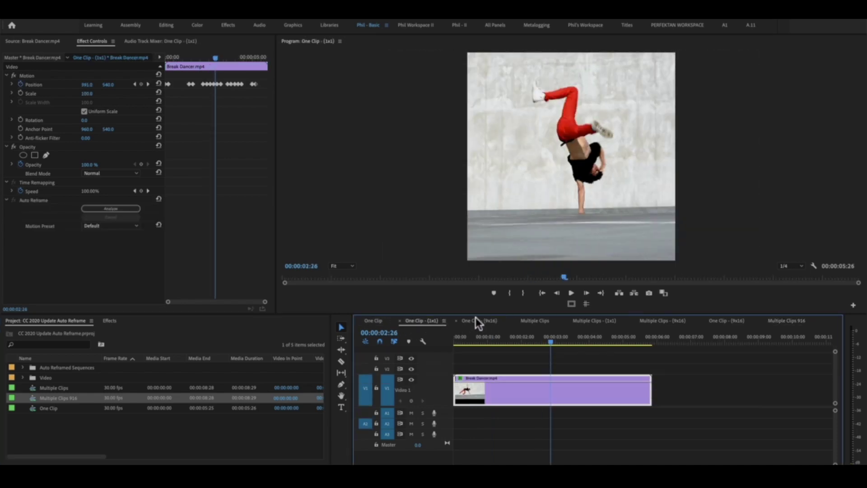
pyautogui.click(476, 318)
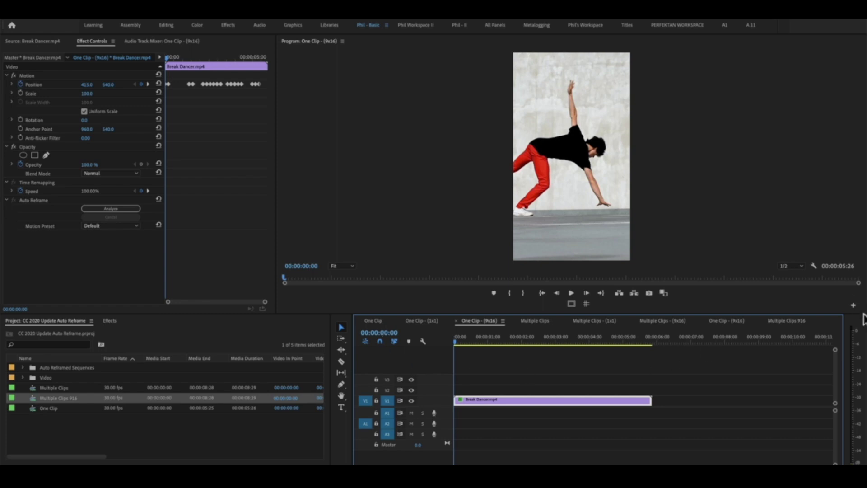
pyautogui.press('super+Tab')
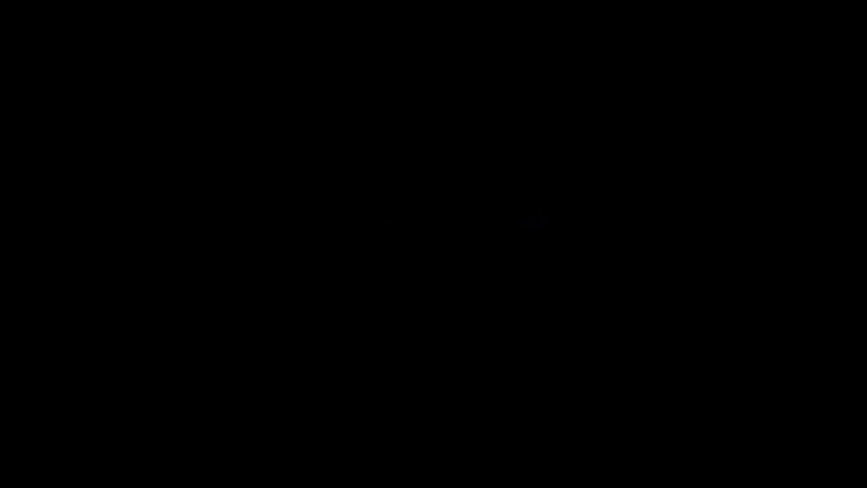